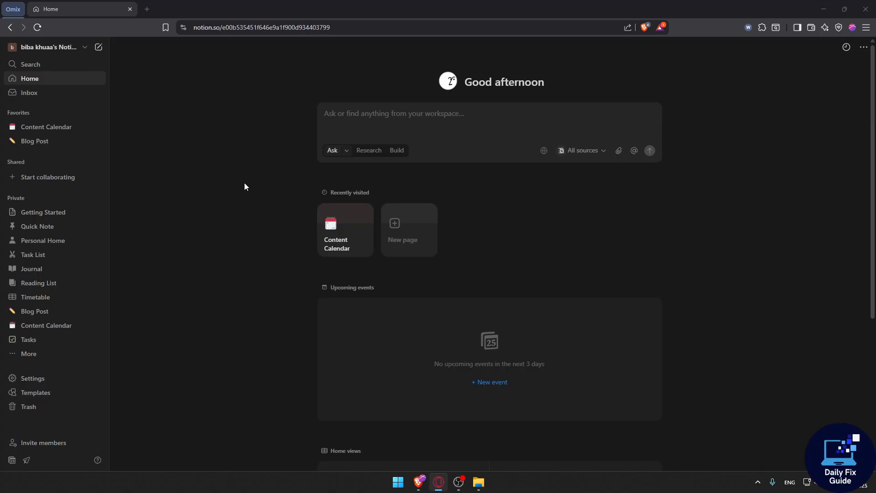
# Ask Notion AI from the home page: "i want to set up a full crm system in a page"
pyautogui.click(446, 120)
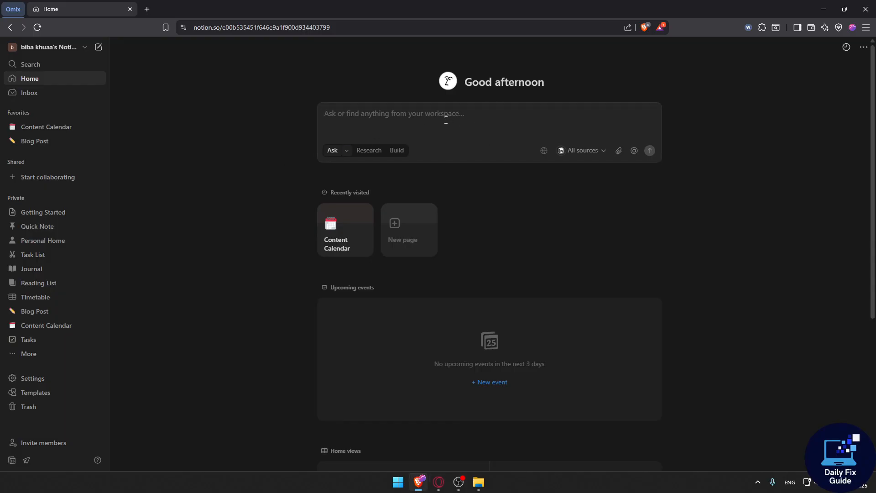
pyautogui.write('i want t')
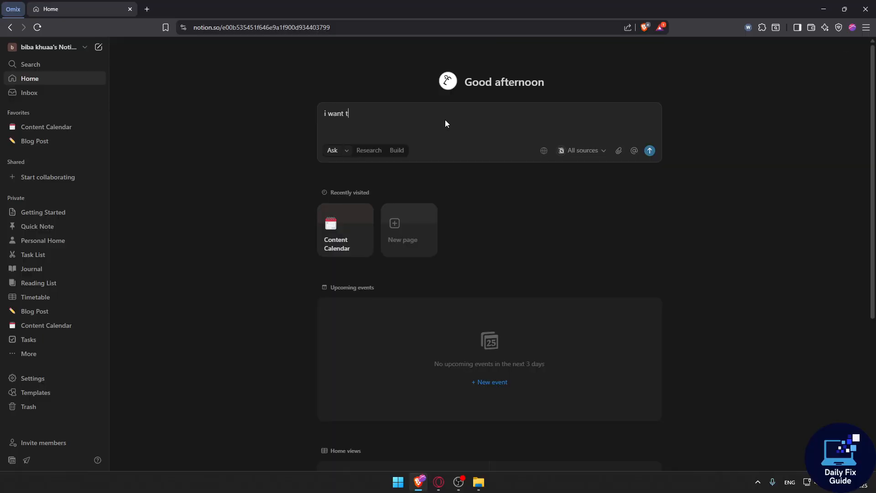
pyautogui.write('o set up a full crm system in a page')
pyautogui.press('Return')
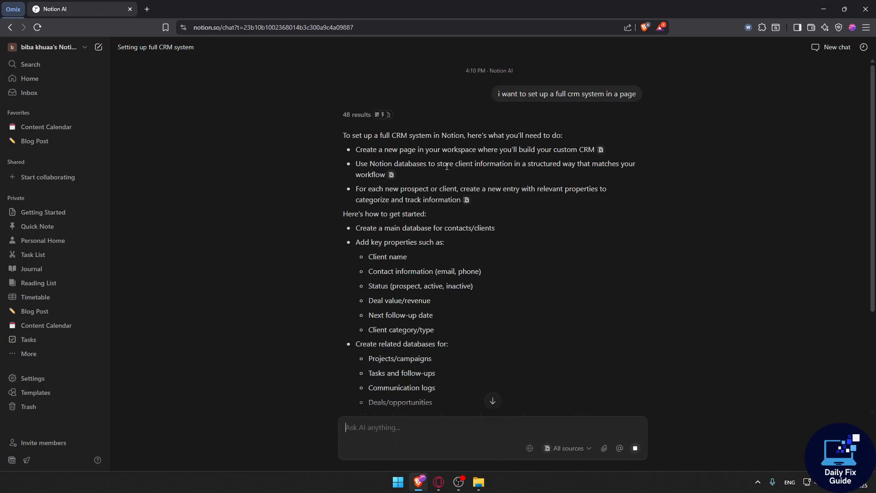
# Ask the AI in the same chat "can you create that page to help me" and read through its reply
pyautogui.scroll(-4, 521, 179)
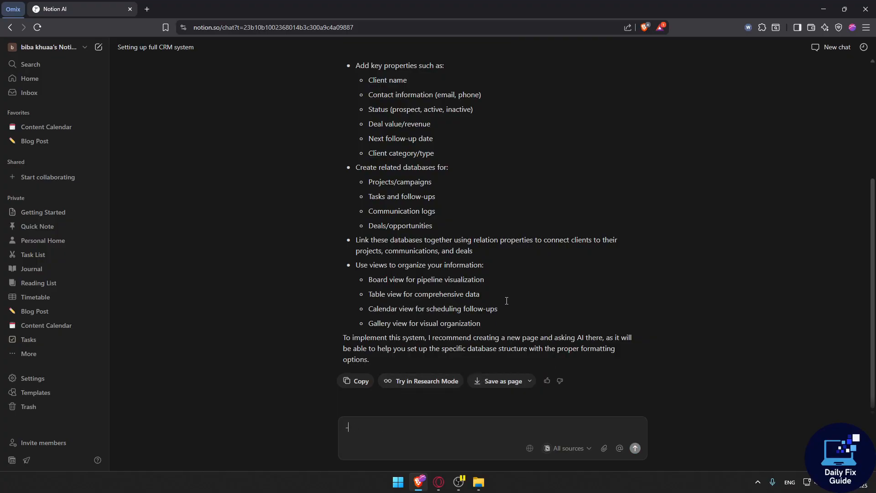
pyautogui.write('can you create that page to help me')
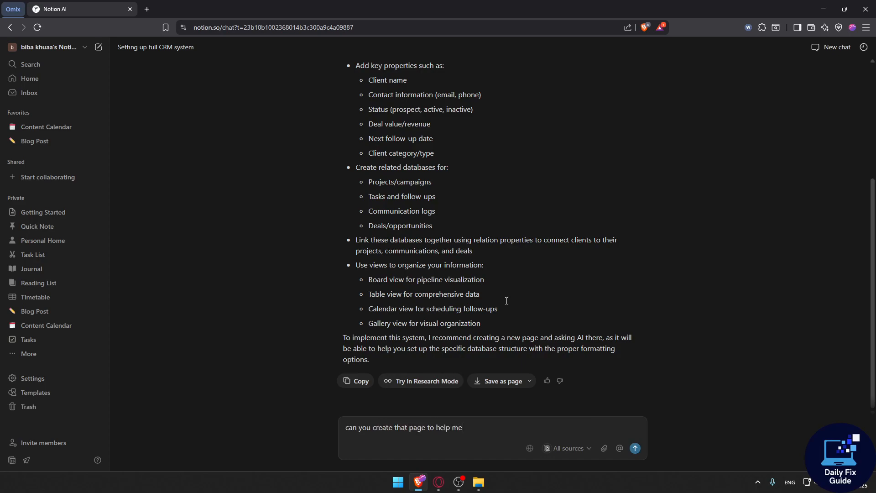
pyautogui.press('Return')
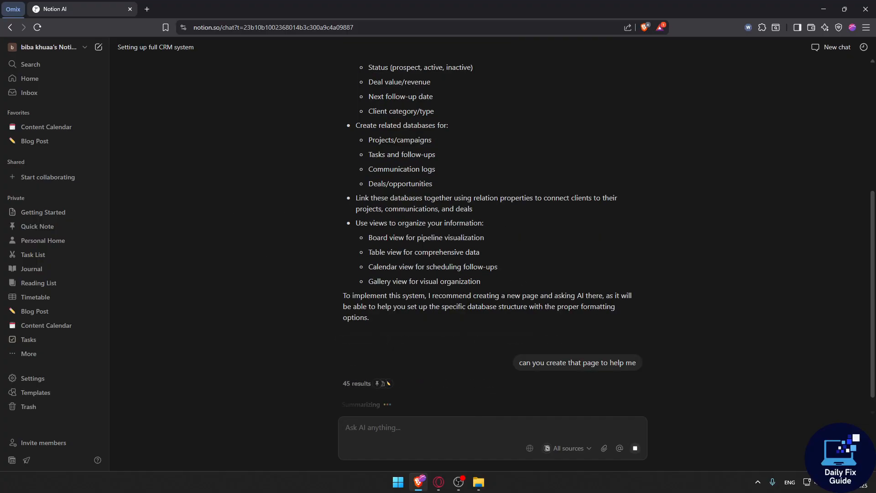
pyautogui.click(351, 427)
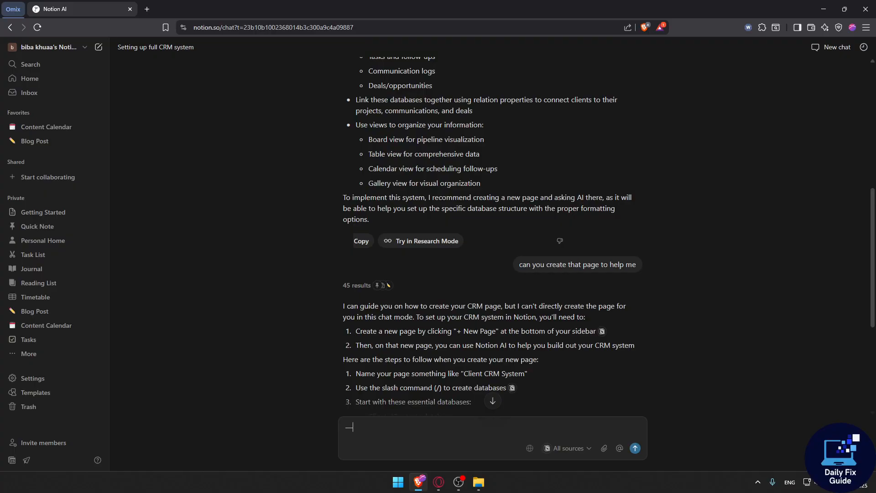
pyautogui.press('BackSpace')
pyautogui.moveTo(499, 134)
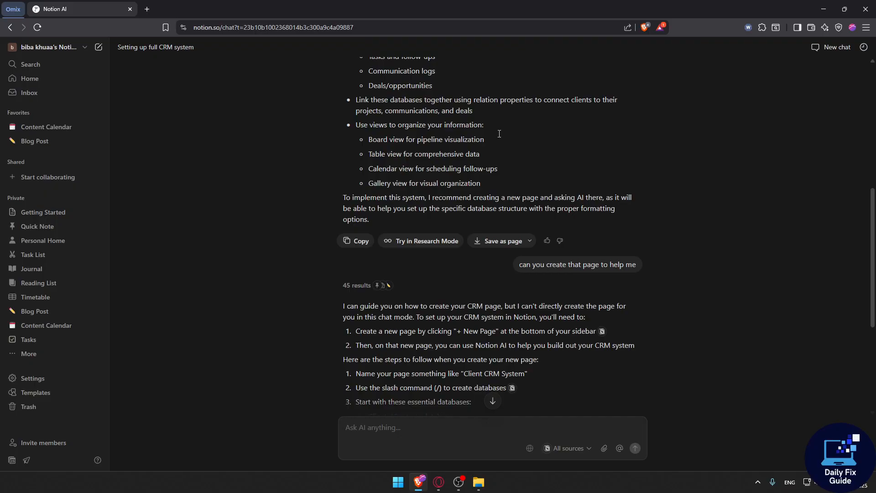
pyautogui.scroll(-5, 506, 141)
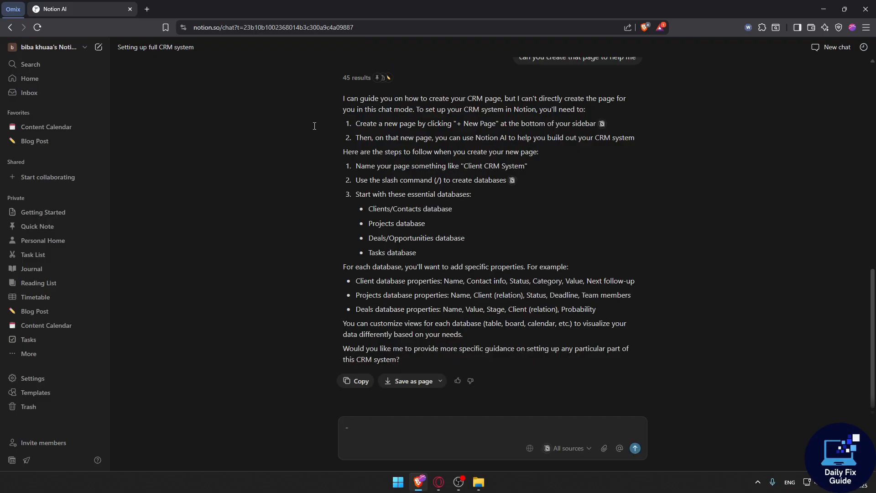
pyautogui.press('BackSpace')
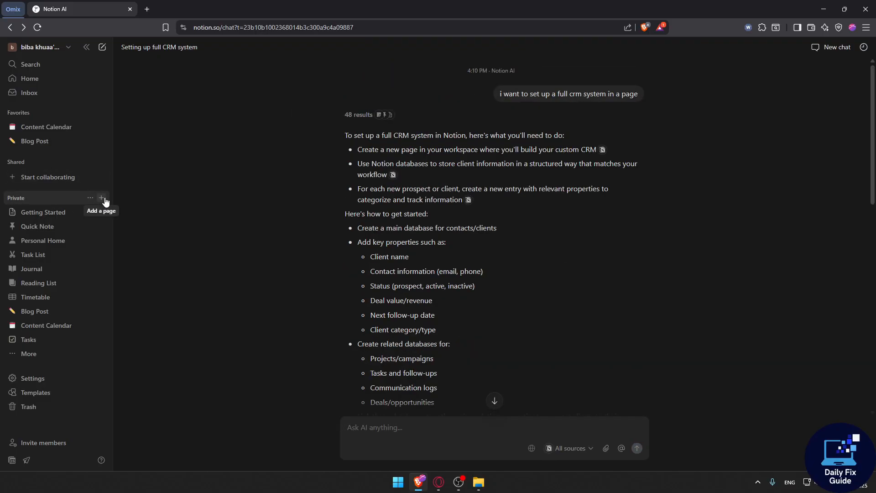
# Add a new page to the Private section and title it "CRM"
pyautogui.click(102, 199)
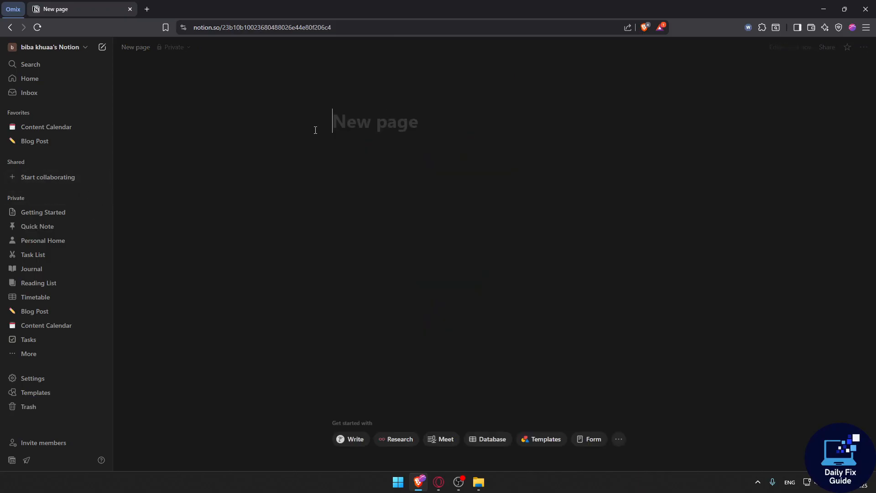
pyautogui.write('Crm')
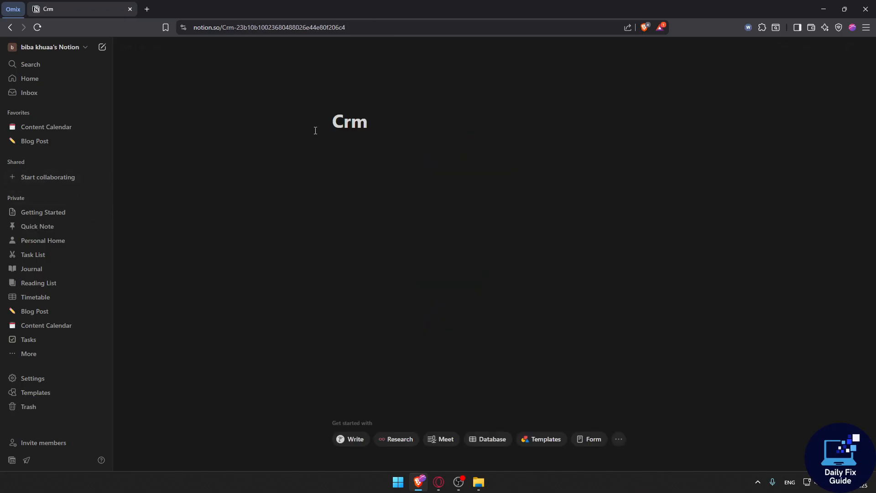
pyautogui.press('BackSpace')
pyautogui.press('BackSpace')
pyautogui.write('RM')
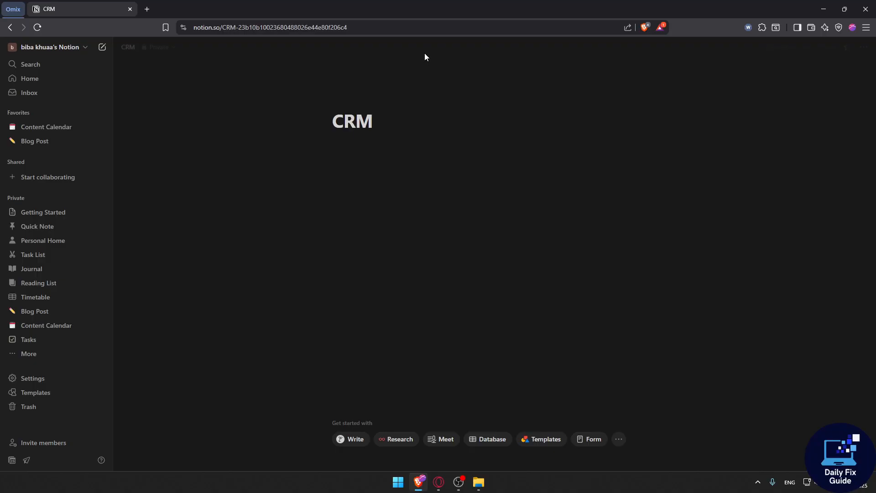
# Insert a simple table beneath the CRM title and enlarge it to five columns and four rows
pyautogui.click(379, 168)
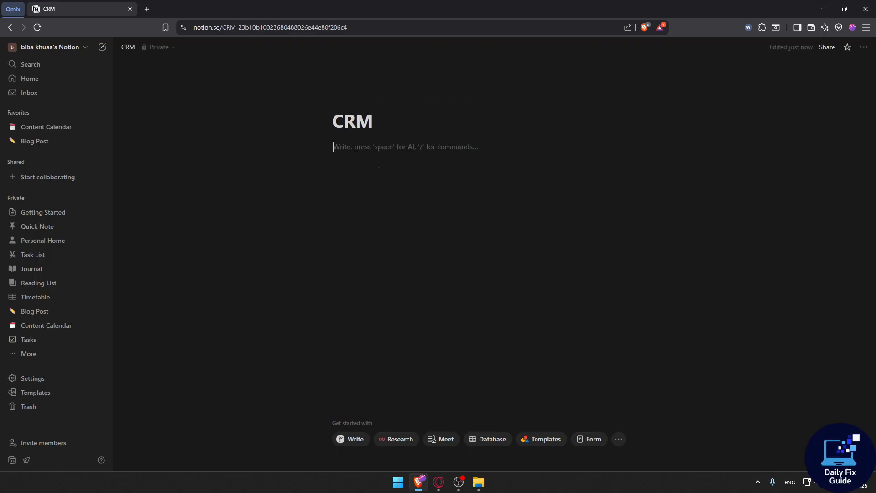
pyautogui.write('/')
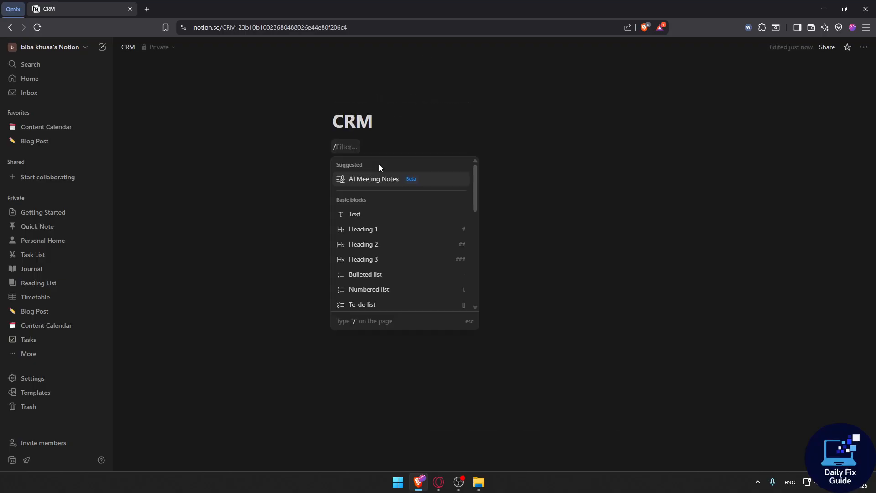
pyautogui.write('table')
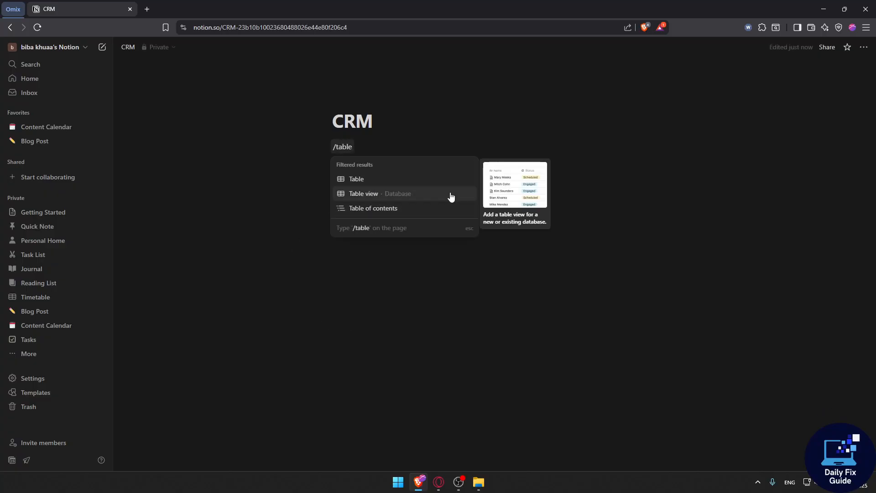
pyautogui.click(392, 181)
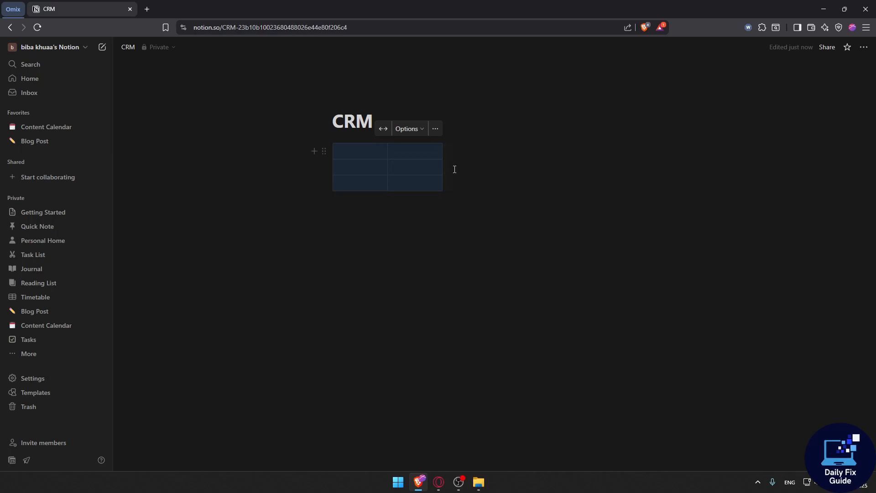
pyautogui.moveTo(445, 170); pyautogui.dragTo(510, 167)
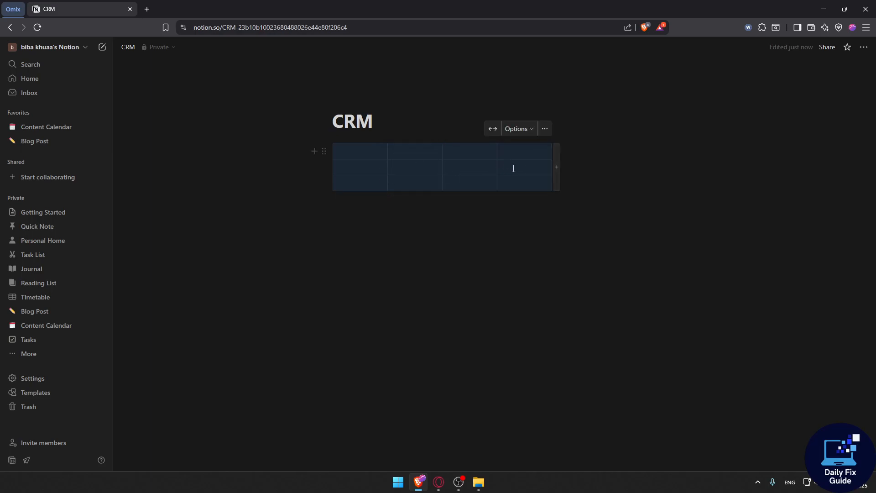
pyautogui.click(557, 167)
pyautogui.click(405, 197)
# Fill the first four cells of the table's top row with the headings Name, Status, Stage and Last
pyautogui.click(357, 153)
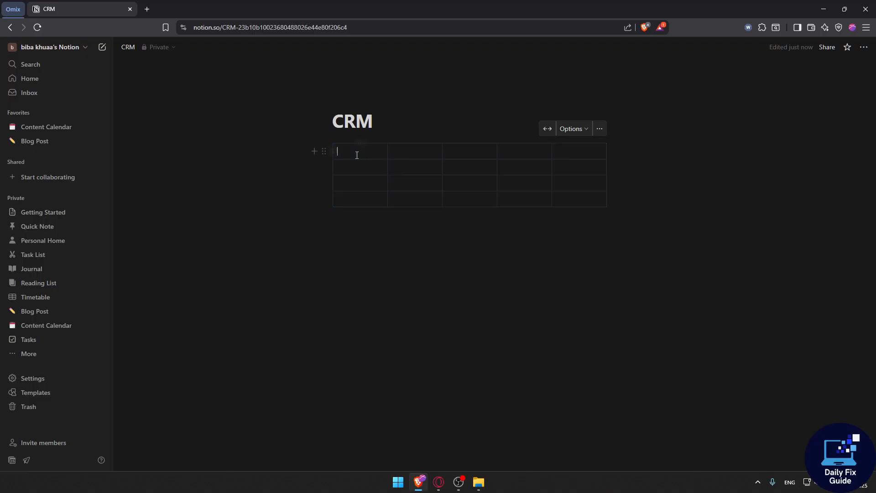
pyautogui.write('Name')
pyautogui.press('Tab')
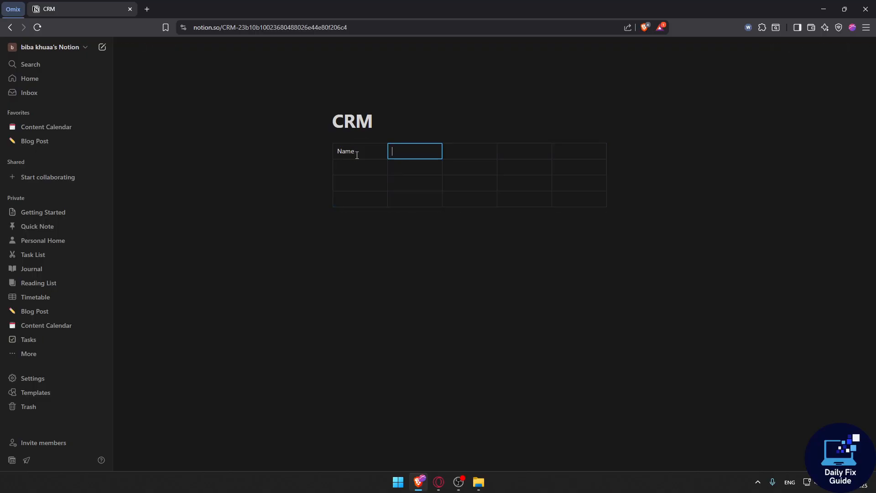
pyautogui.write('Status')
pyautogui.press('Tab')
pyautogui.write('Stage')
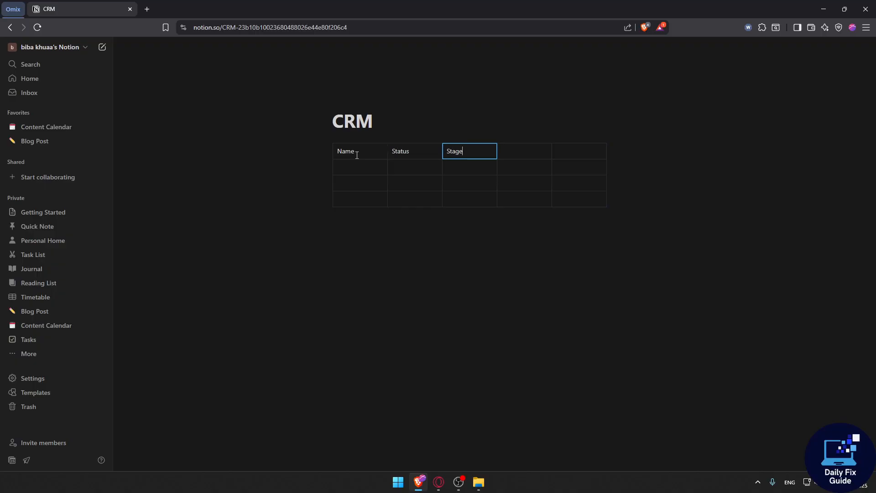
pyautogui.press('Tab')
pyautogui.write('Last')
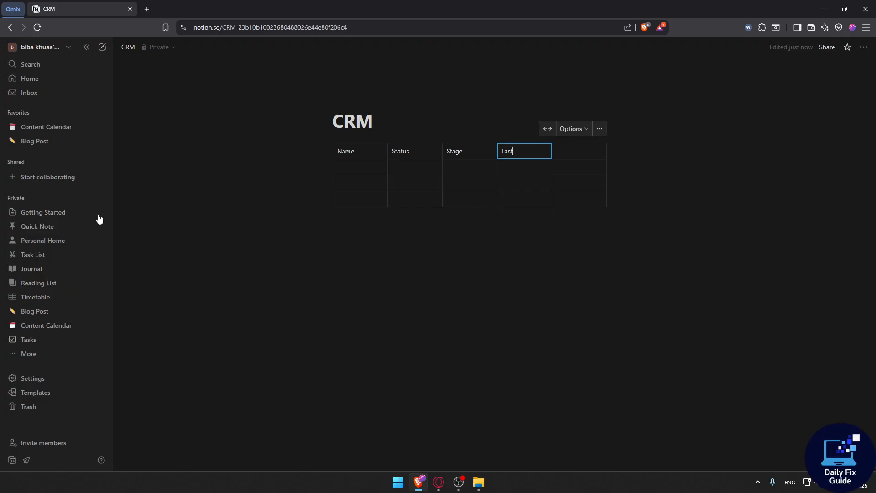
# Insert a new database as a Table view below the simple table and dismiss its setup options
pyautogui.click(492, 242)
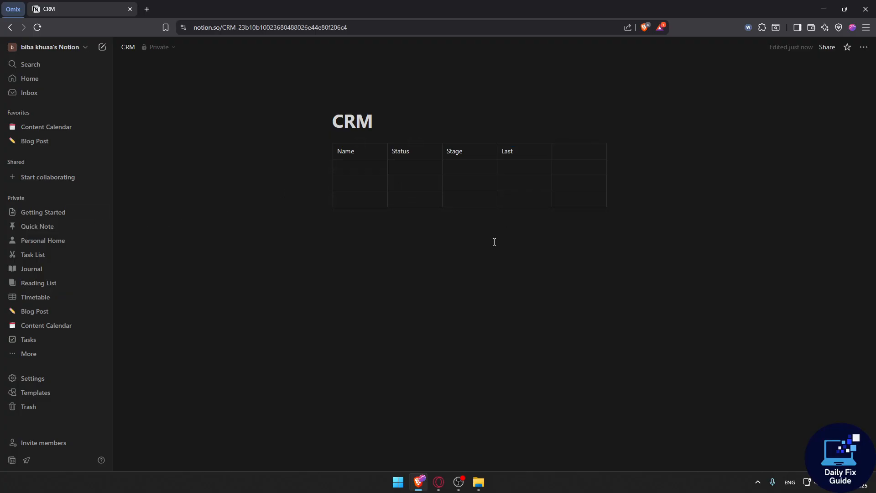
pyautogui.write('/view')
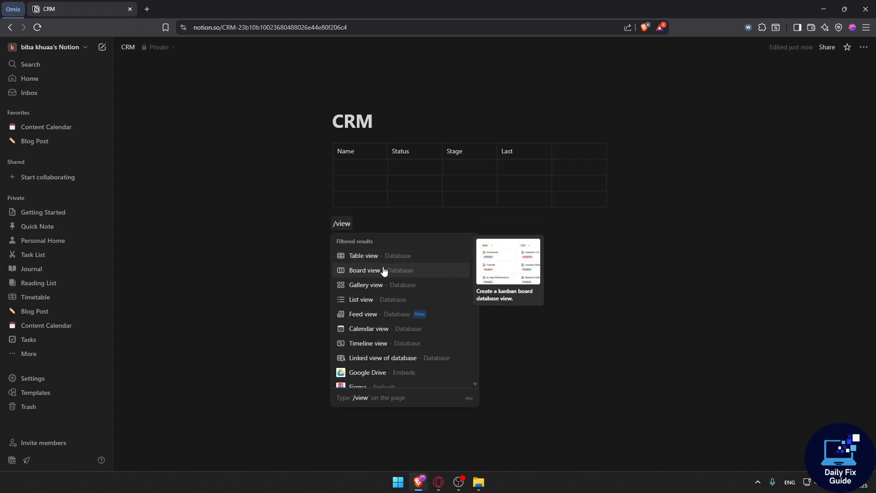
pyautogui.click(368, 260)
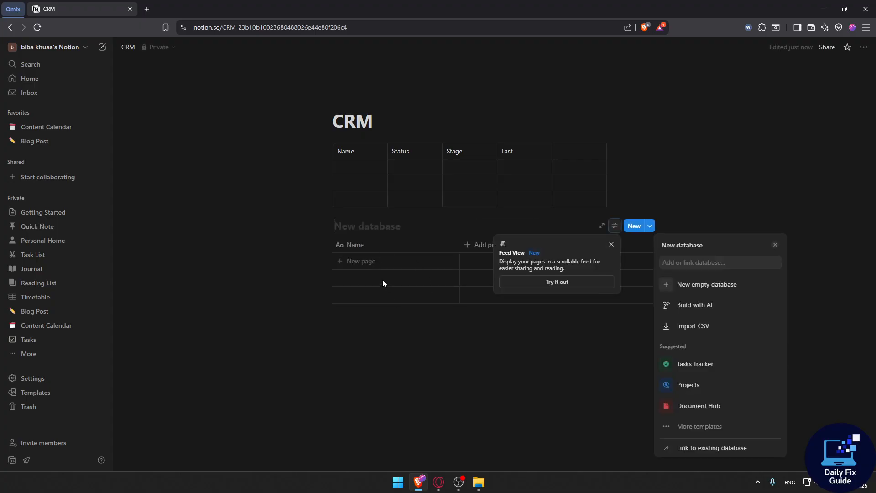
pyautogui.click(386, 317)
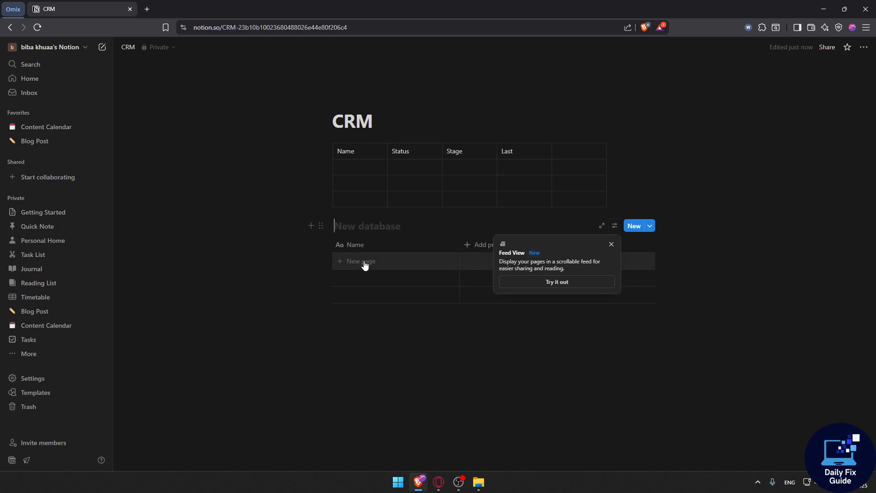
# Add two blank rows to the new database and dismiss the Feed View tip
pyautogui.click(361, 261)
pyautogui.click(419, 313)
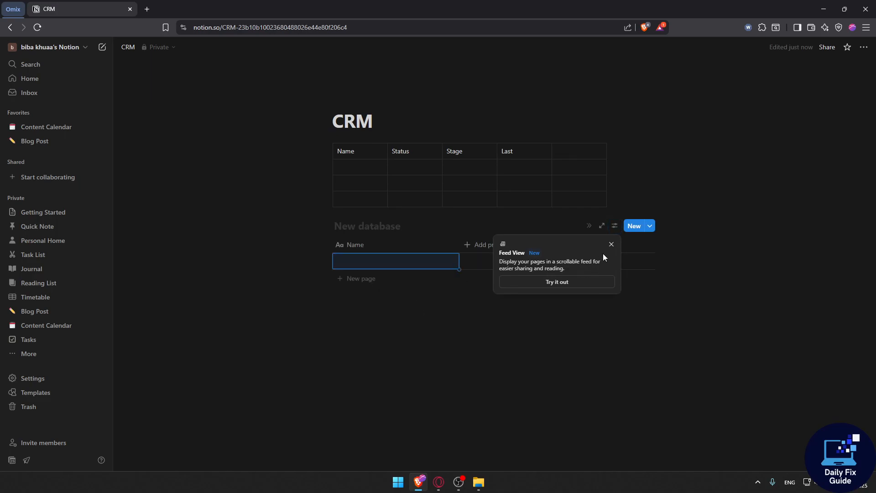
pyautogui.click(612, 244)
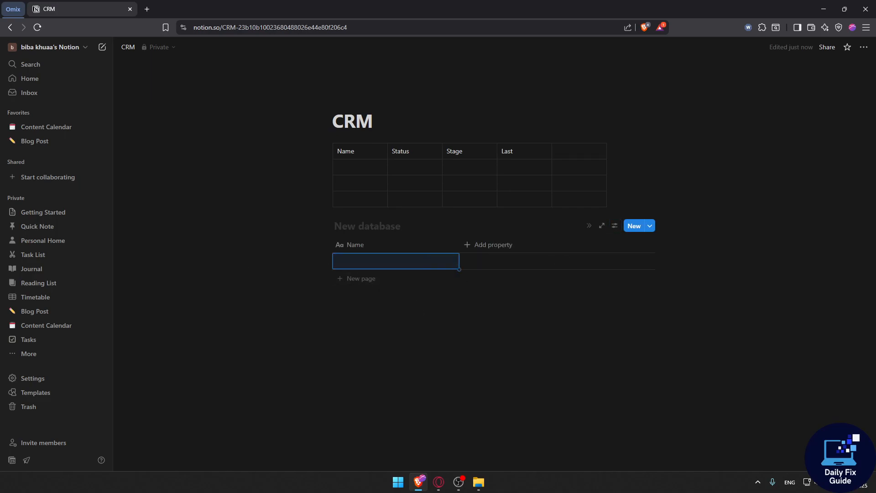
pyautogui.write('--')
pyautogui.press('BackSpace')
pyautogui.click(338, 299)
pyautogui.click(369, 278)
# Look through the property types available for the new database, without adding a property
pyautogui.click(475, 245)
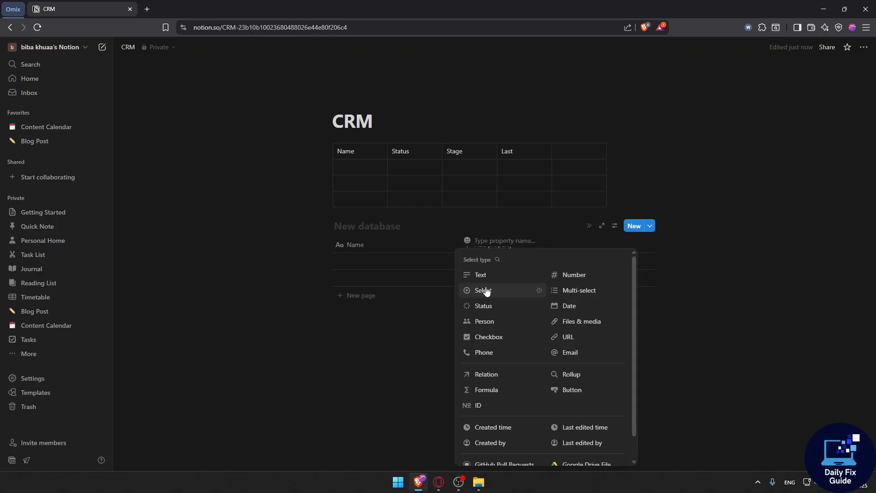
pyautogui.scroll(-2, 509, 310)
pyautogui.scroll(2, 512, 318)
pyautogui.scroll(-1, 511, 317)
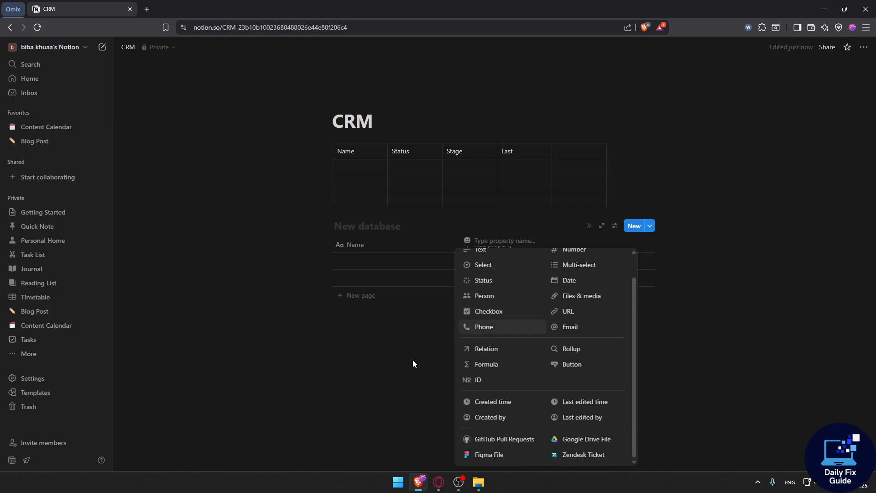
pyautogui.click(413, 360)
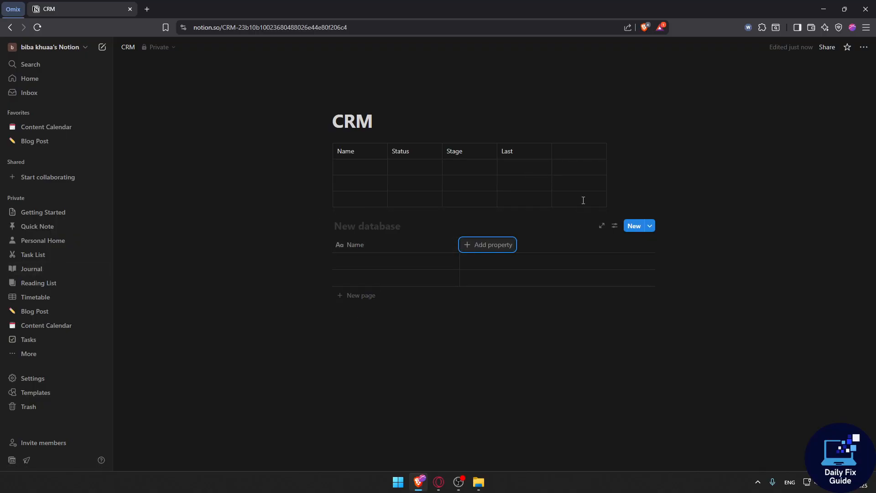
# Add a sixth column to the simple table at its outer edge
pyautogui.click(609, 183)
pyautogui.click(431, 308)
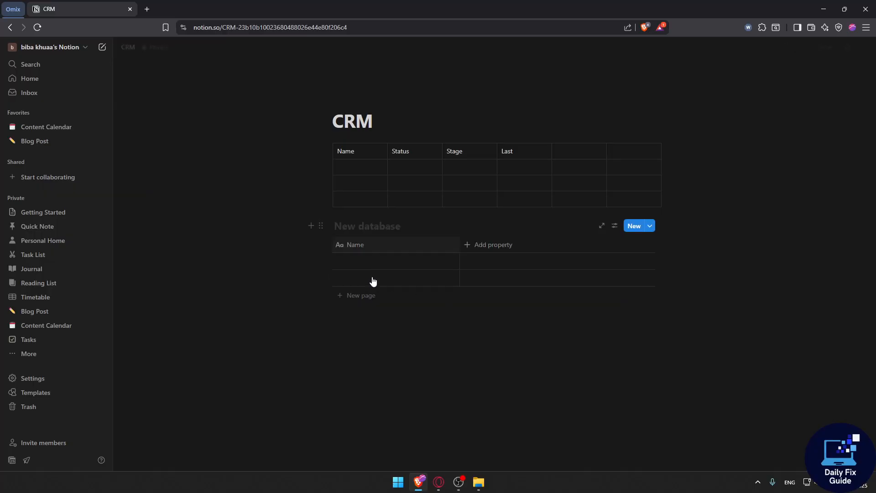
pyautogui.click(356, 329)
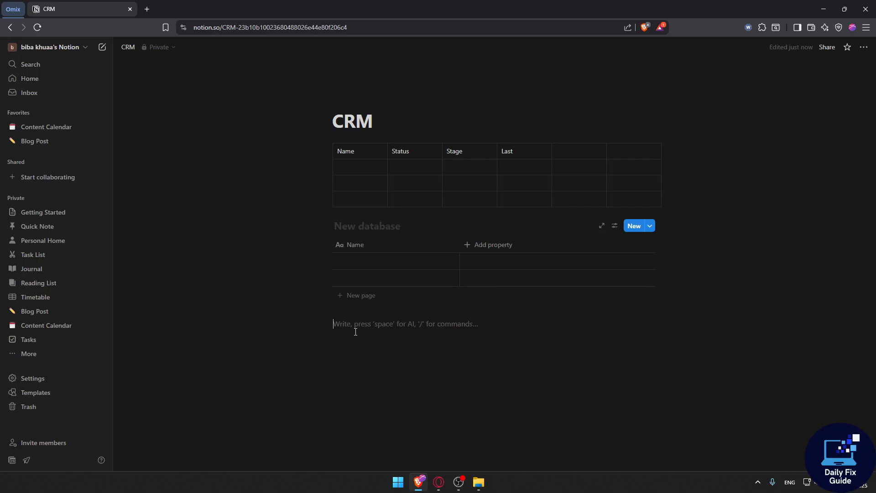
pyautogui.write('@remind')
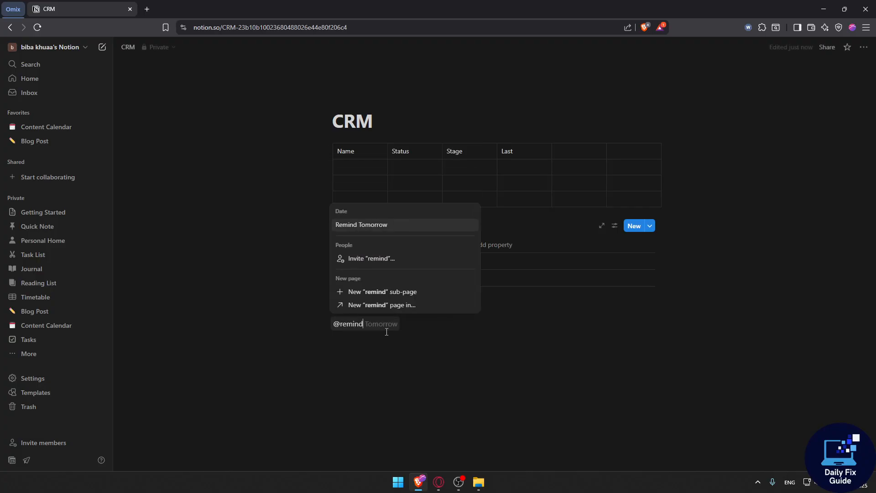
pyautogui.press('BackSpace')
pyautogui.press('BackSpace')
pyautogui.press('BackSpace')
pyautogui.press('BackSpace')
pyautogui.press('BackSpace')
pyautogui.press('BackSpace')
pyautogui.press('BackSpace')
pyautogui.press('BackSpace')
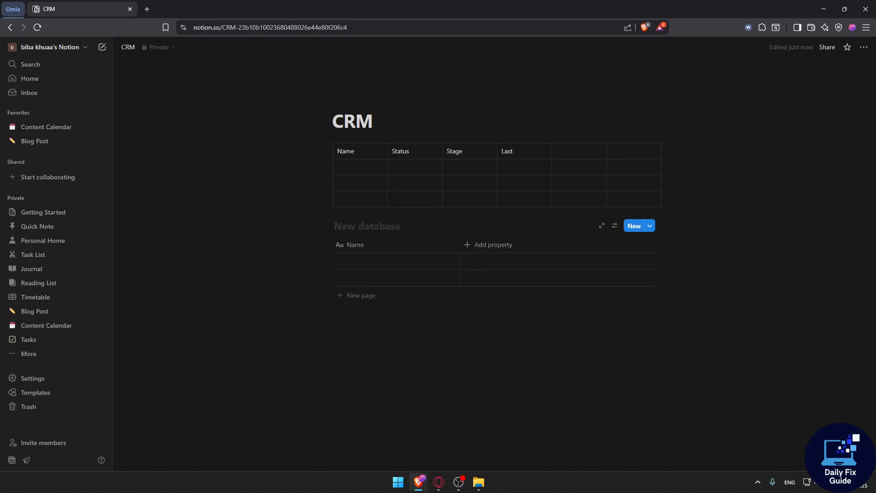